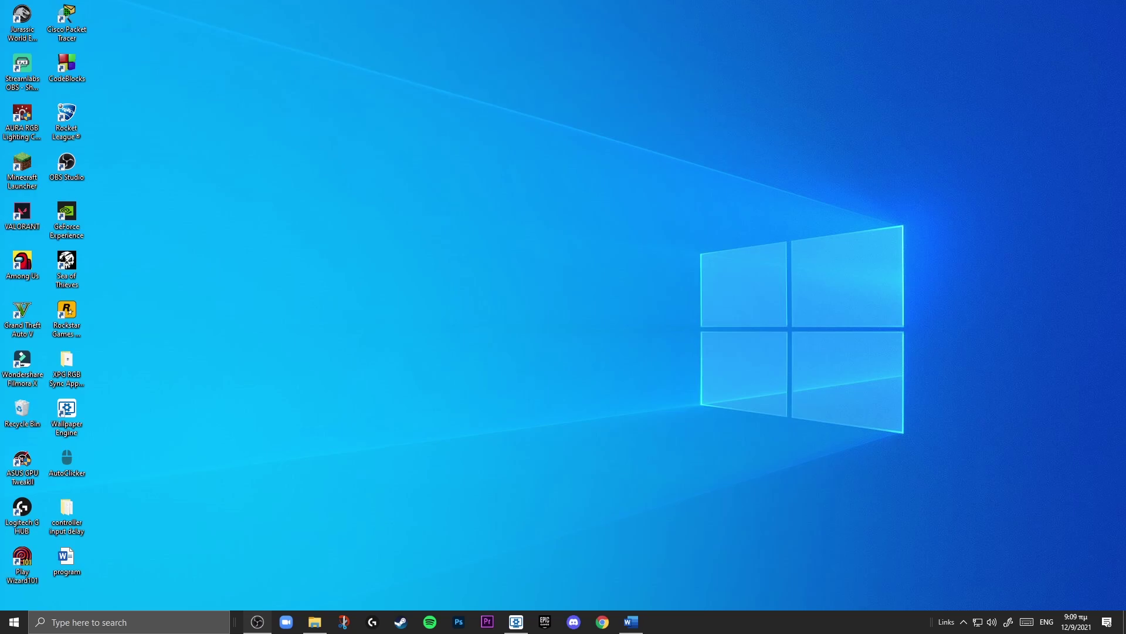
- Uncheck Show desktop icons in the desktop View menu so only the wallpaper shows
{"action": "left_click_drag", "start_coordinate": [180, 20], "coordinate": [6, 544]}
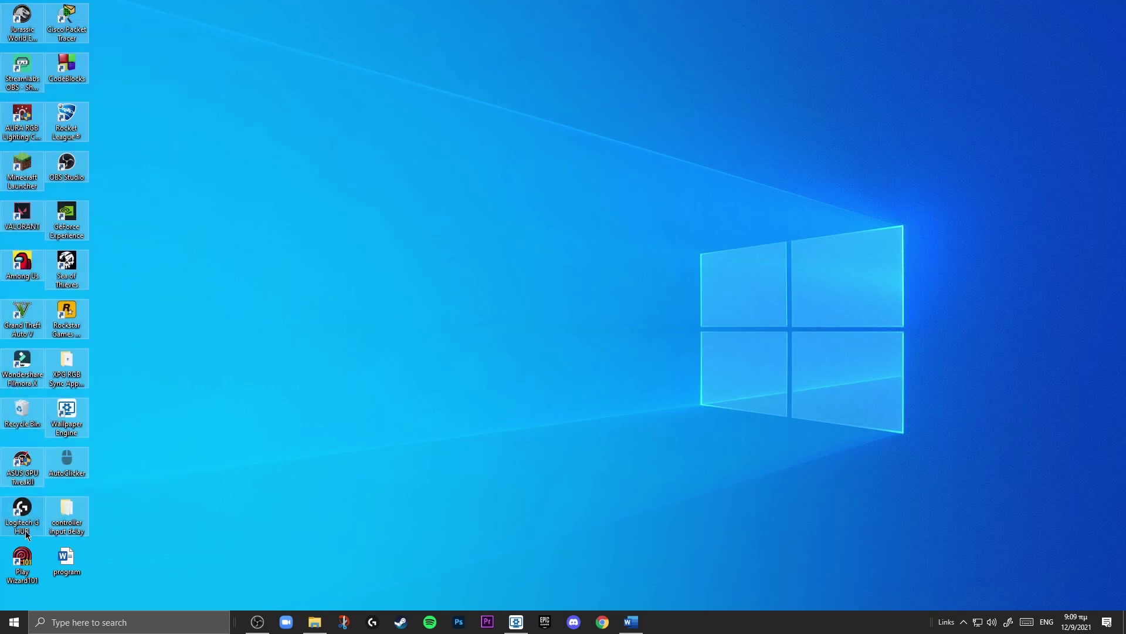
{"action": "left_click", "coordinate": [188, 199]}
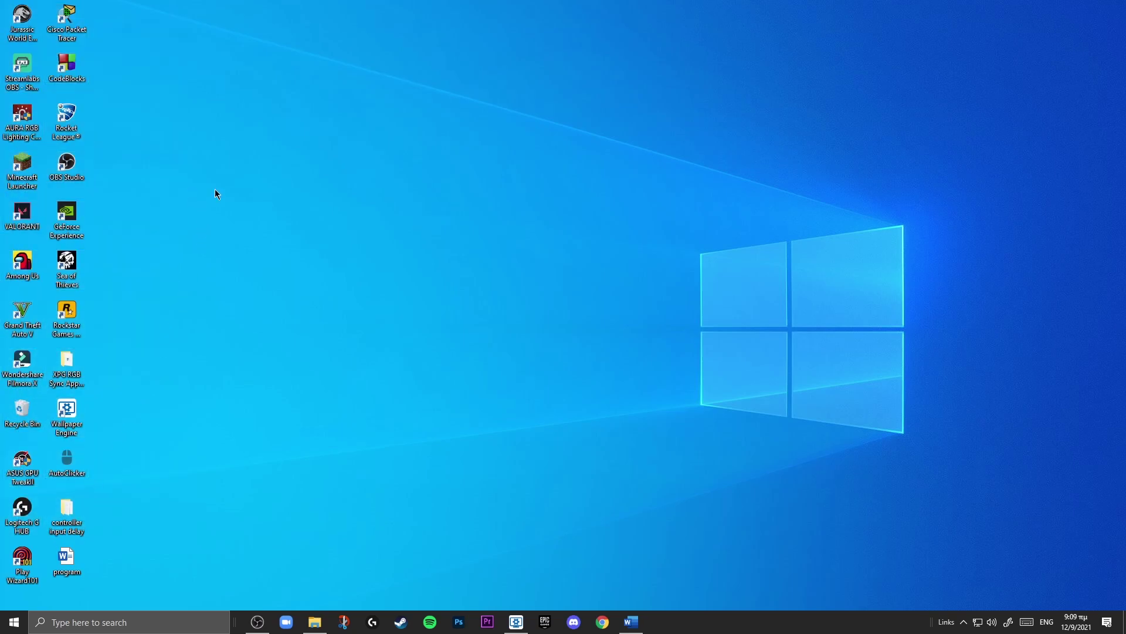
{"action": "right_click", "coordinate": [166, 121]}
{"action": "mouse_move", "coordinate": [194, 126]}
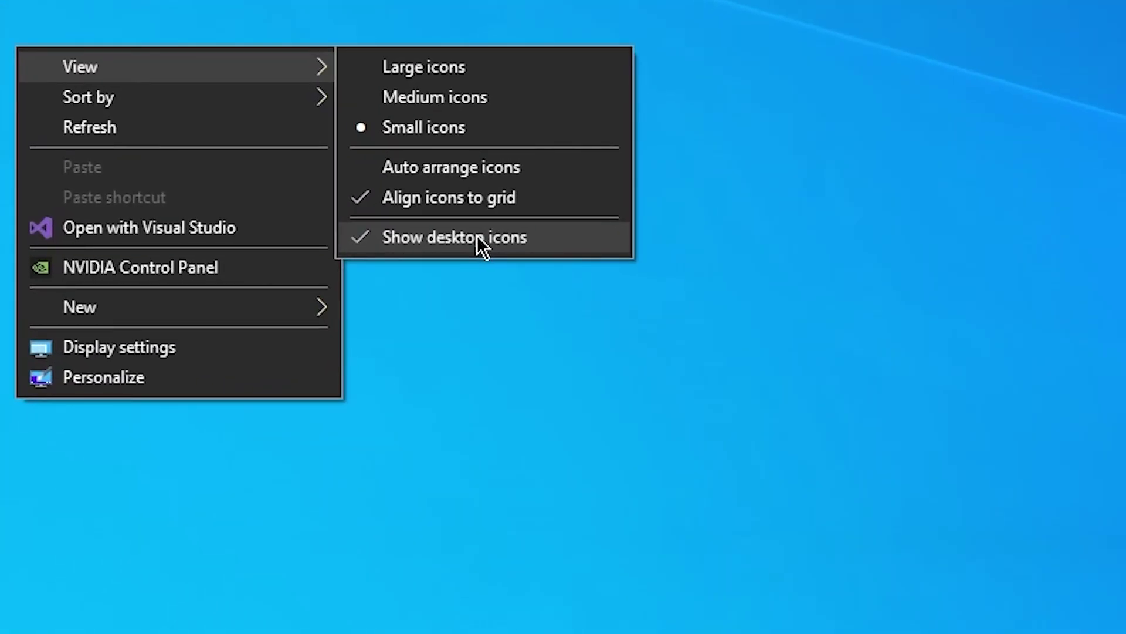
{"action": "left_click", "coordinate": [477, 236]}
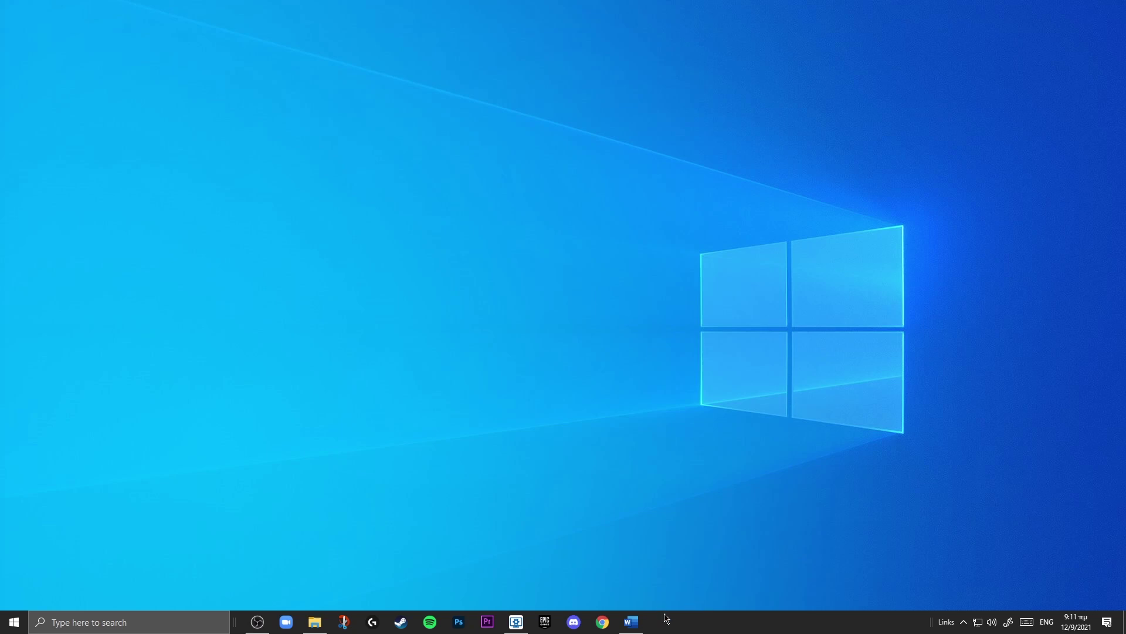
- Turn off the Windows Ink Workspace and touch keyboard buttons on the taskbar
{"action": "right_click", "coordinate": [755, 625]}
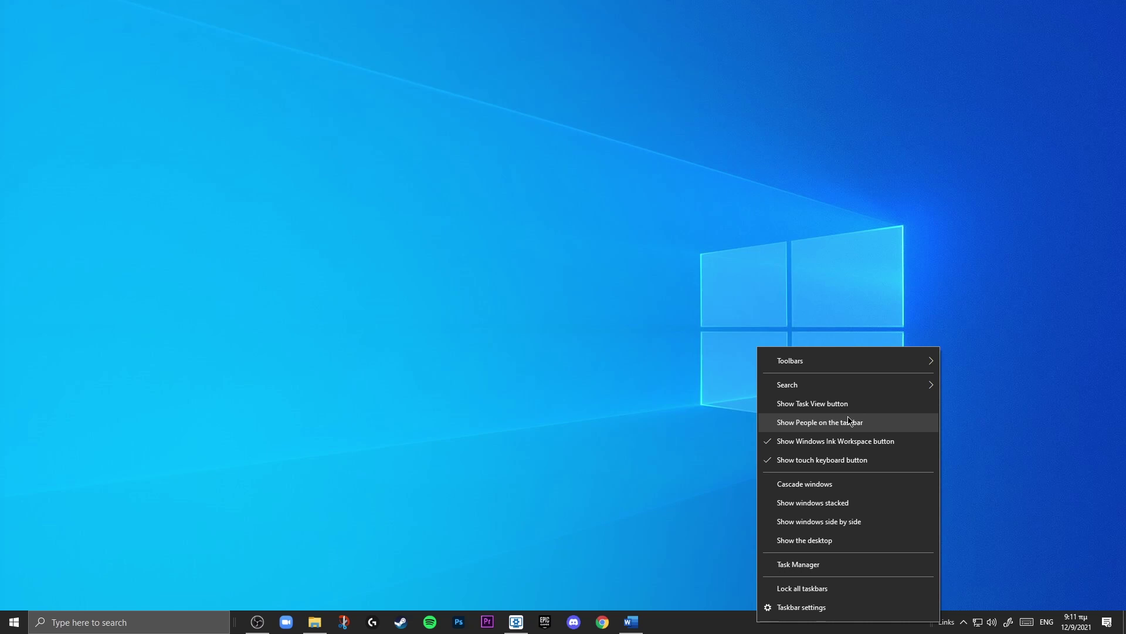
{"action": "left_click", "coordinate": [842, 440]}
{"action": "right_click", "coordinate": [846, 629]}
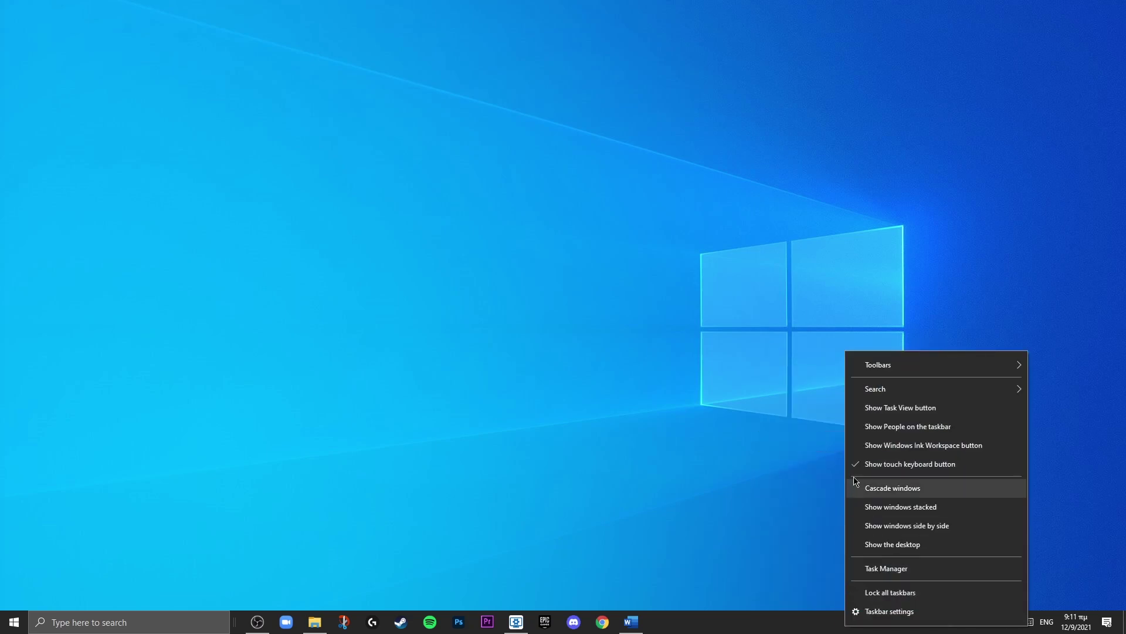
{"action": "left_click", "coordinate": [845, 463]}
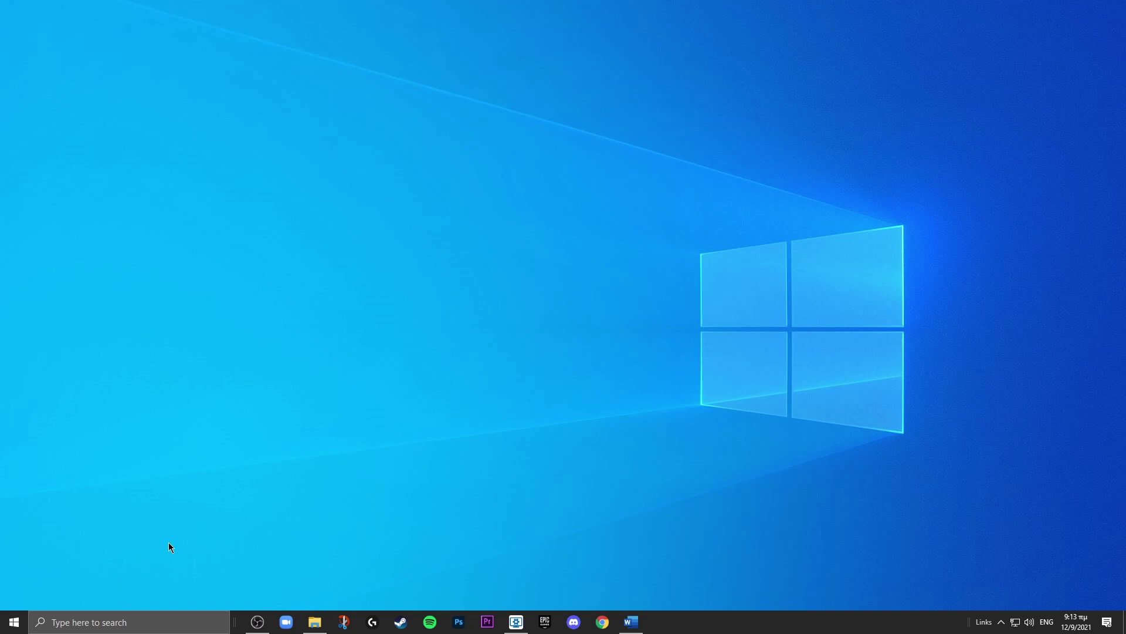
- Set the taskbar's Search option to Show search icon
{"action": "right_click", "coordinate": [705, 618]}
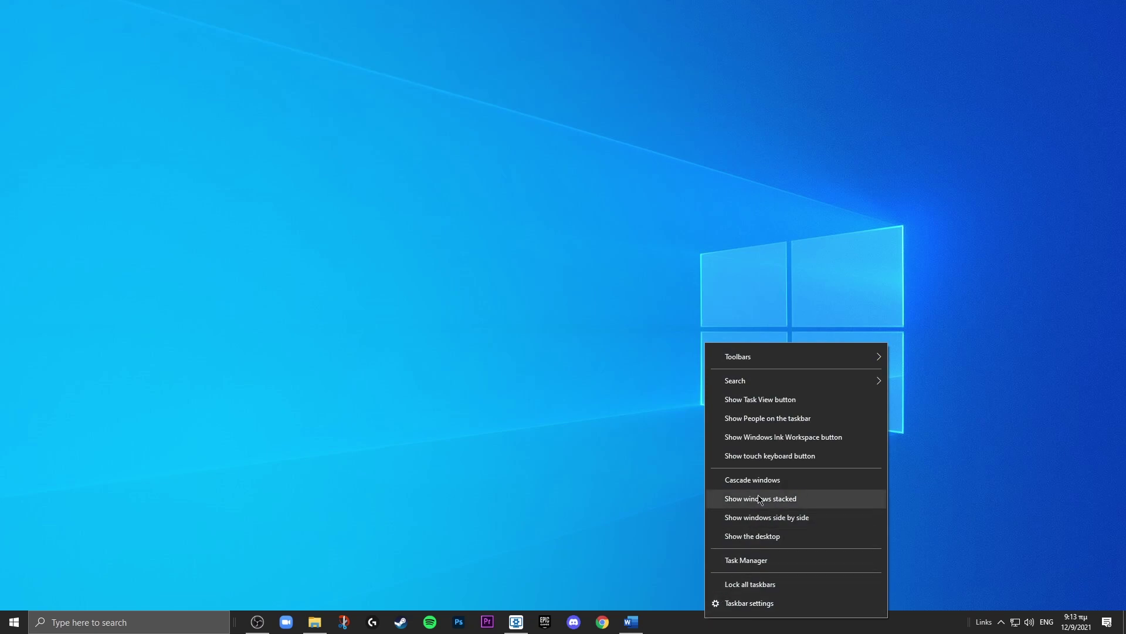
{"action": "mouse_move", "coordinate": [814, 388]}
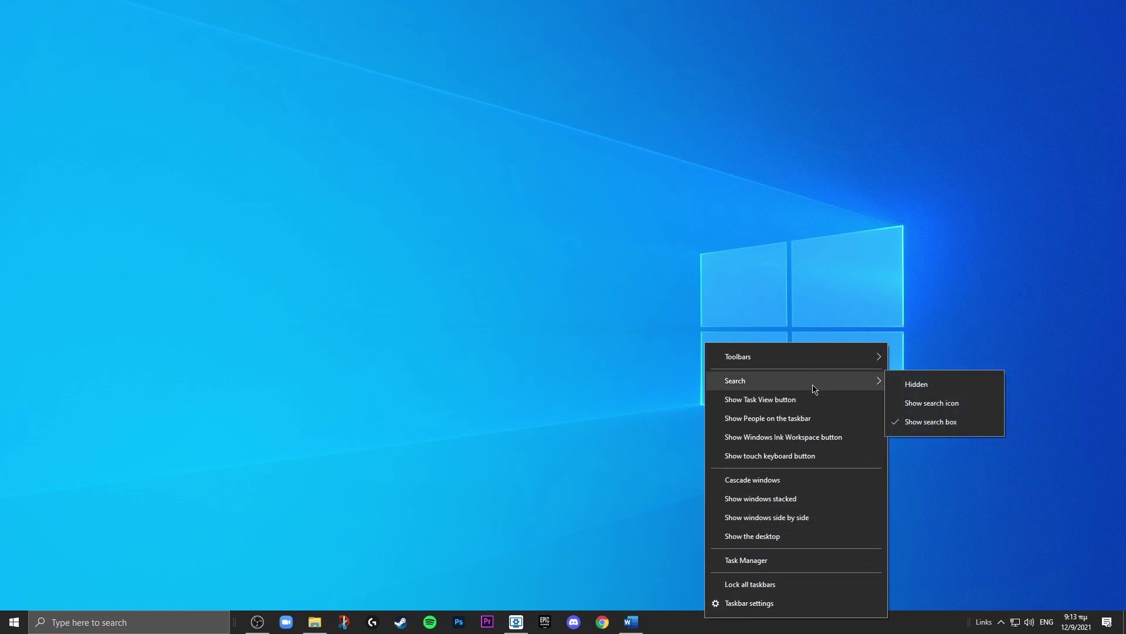
{"action": "left_click", "coordinate": [941, 409]}
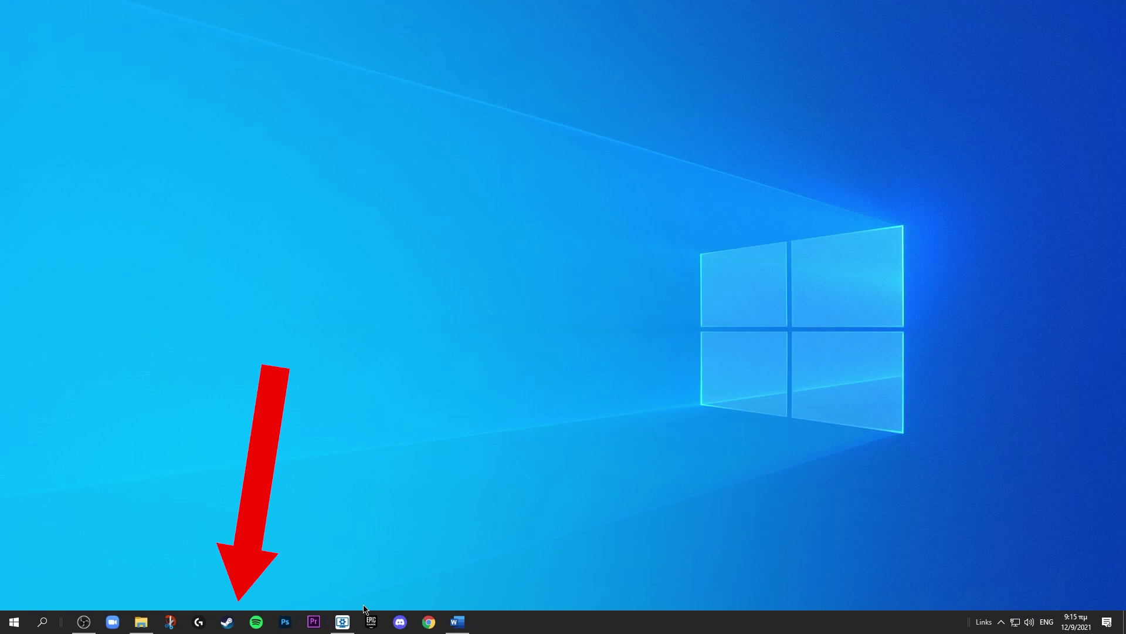
- Switch on Use small taskbar buttons in Taskbar settings
{"action": "right_click", "coordinate": [541, 625]}
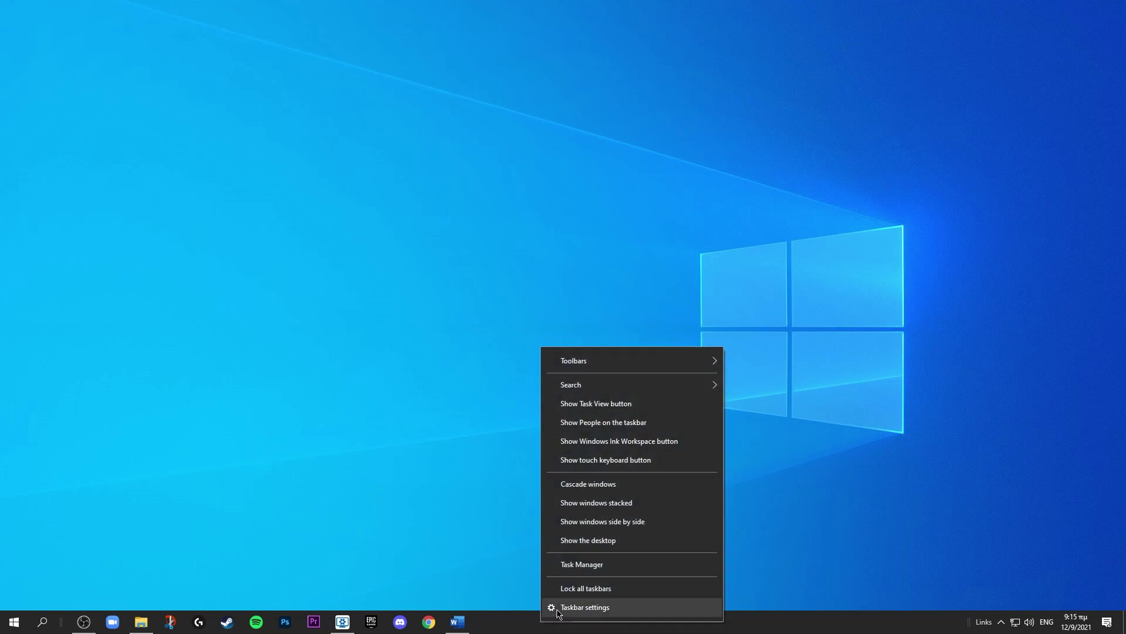
{"action": "left_click", "coordinate": [585, 607]}
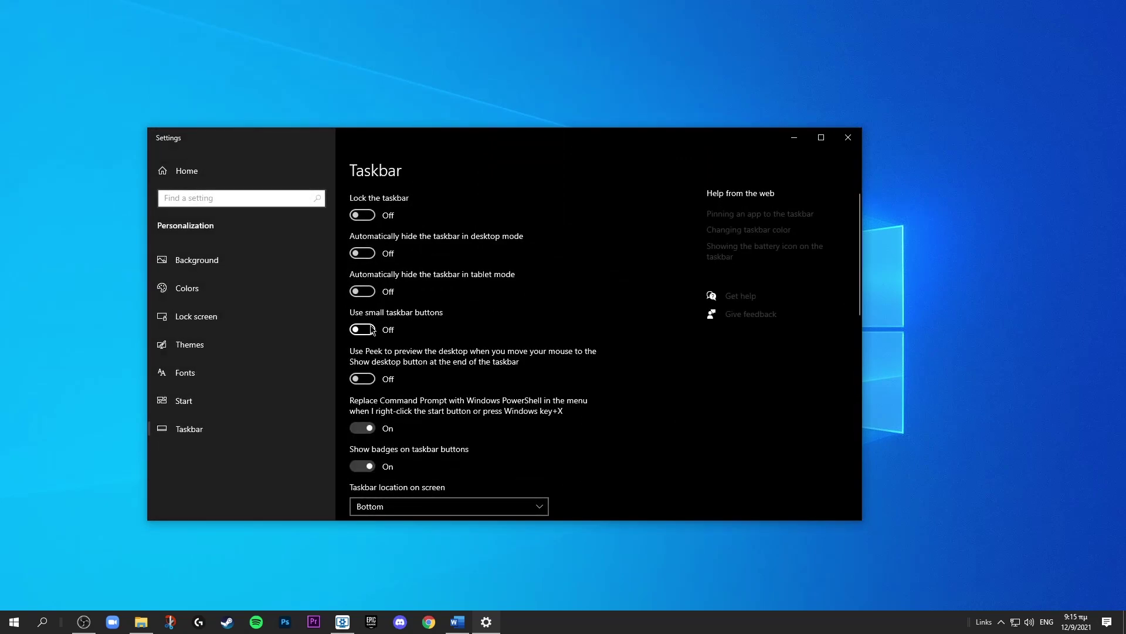
{"action": "left_click", "coordinate": [371, 329]}
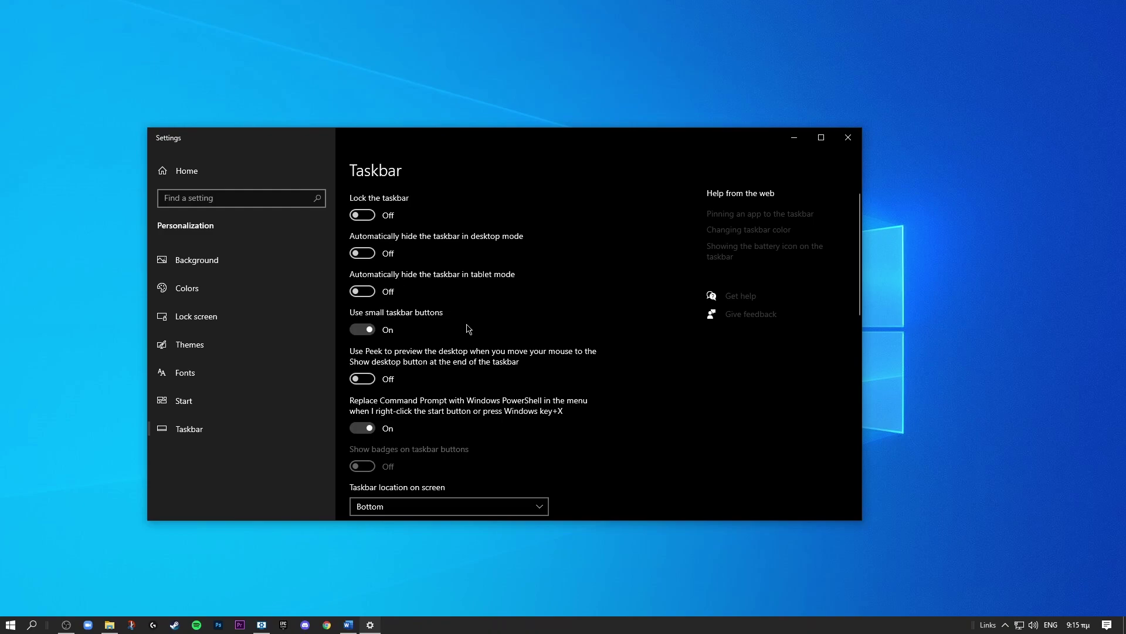
- Turn Transparency effects on in Colors settings and look over the accent colour options
{"action": "left_click", "coordinate": [253, 295]}
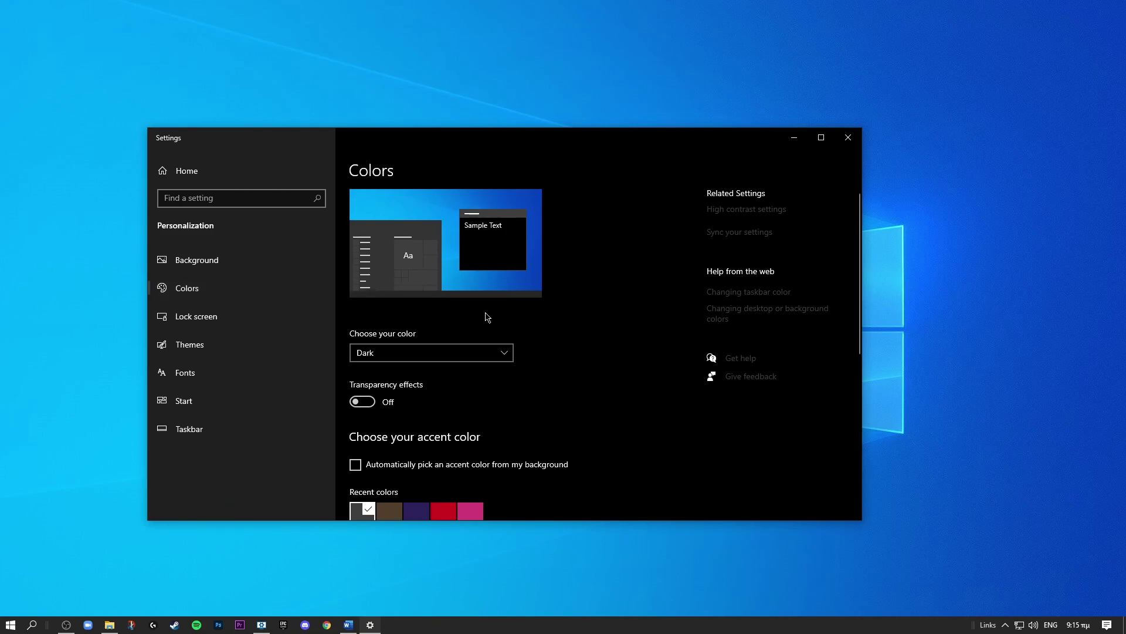
{"action": "left_click", "coordinate": [372, 401]}
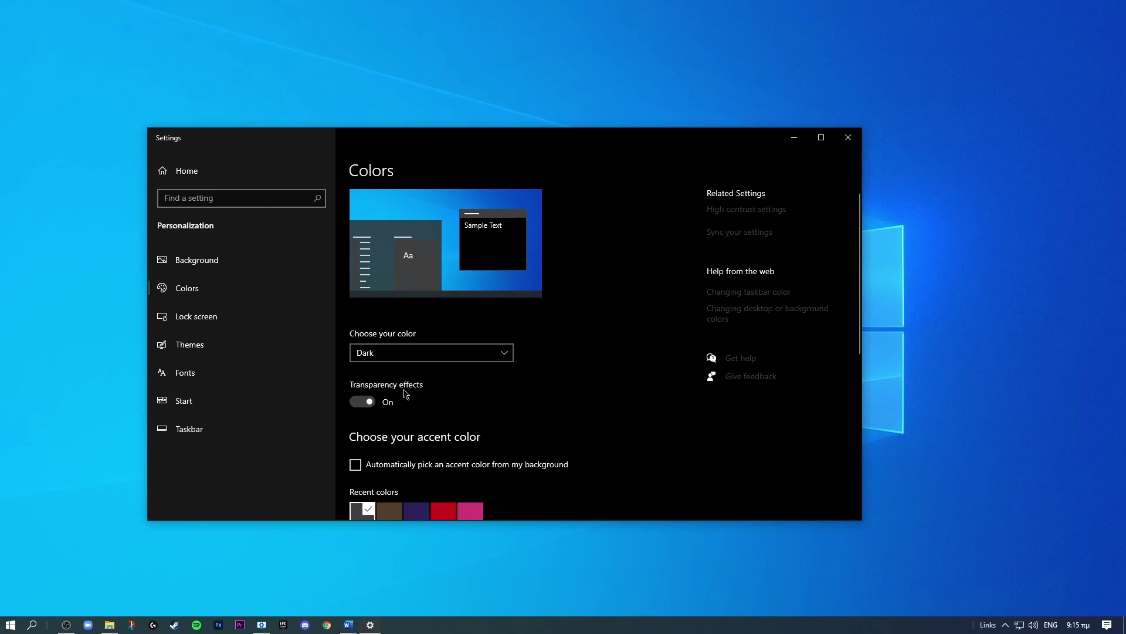
{"action": "scroll", "coordinate": [442, 362], "scroll_direction": "down", "scroll_amount": 1}
{"action": "scroll", "coordinate": [442, 362], "scroll_direction": "down", "scroll_amount": 3}
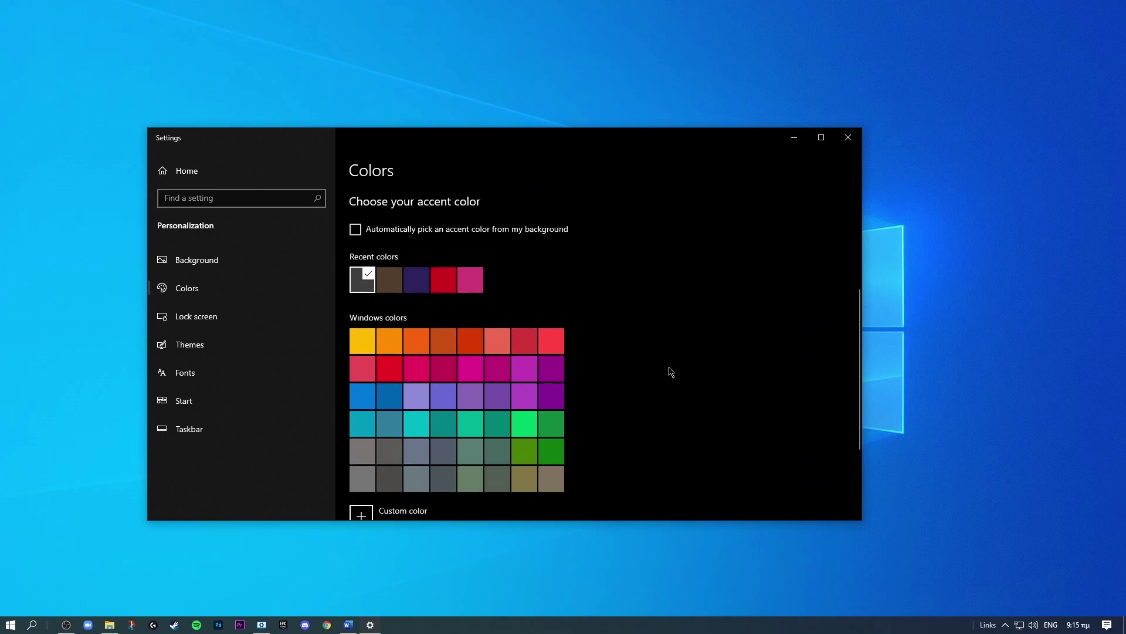
{"action": "scroll", "coordinate": [656, 327], "scroll_direction": "down", "scroll_amount": 2}
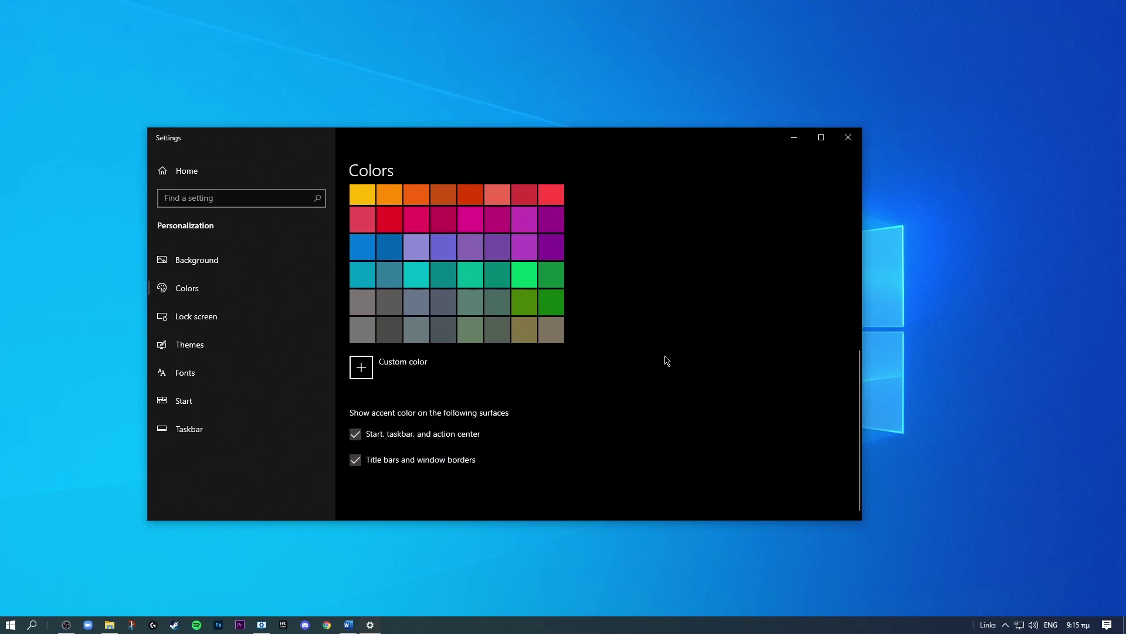
{"action": "scroll", "coordinate": [657, 383], "scroll_direction": "up", "scroll_amount": 1}
{"action": "scroll", "coordinate": [655, 383], "scroll_direction": "up", "scroll_amount": 1}
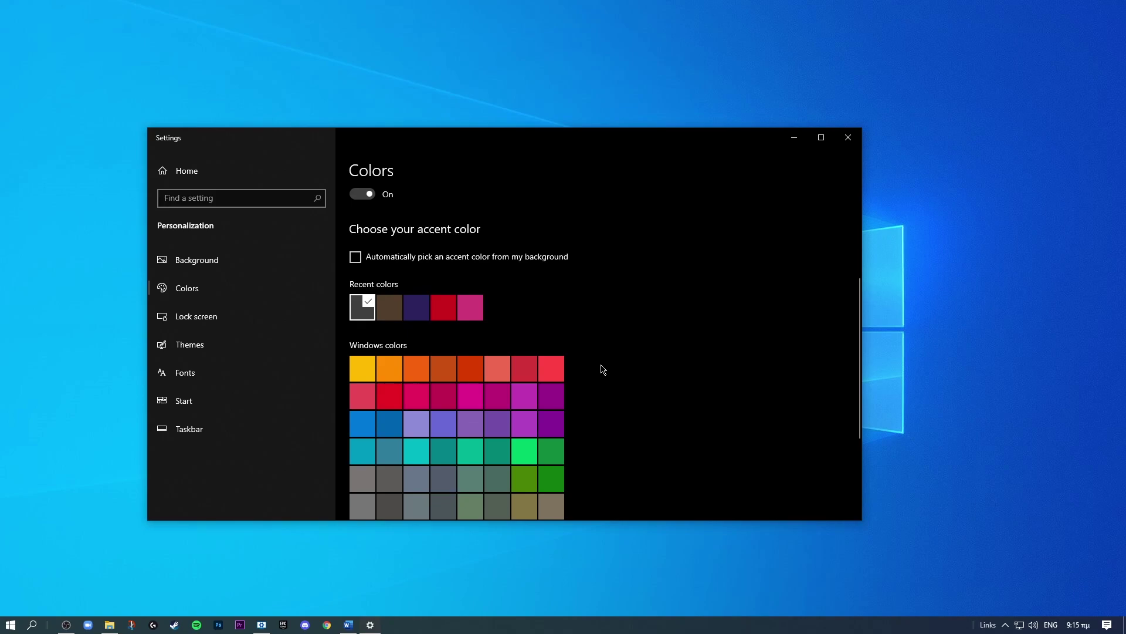
{"action": "scroll", "coordinate": [603, 370], "scroll_direction": "down", "scroll_amount": 1}
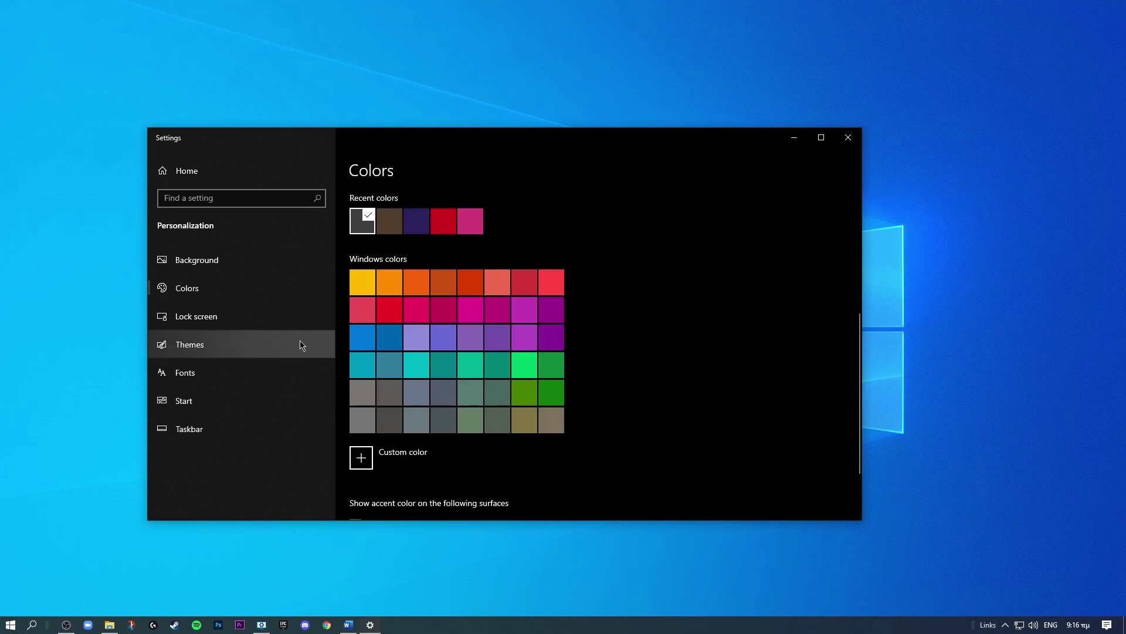
- Set Combine taskbar buttons to 'Always, hide labels' on the Taskbar settings page
{"action": "left_click", "coordinate": [190, 430]}
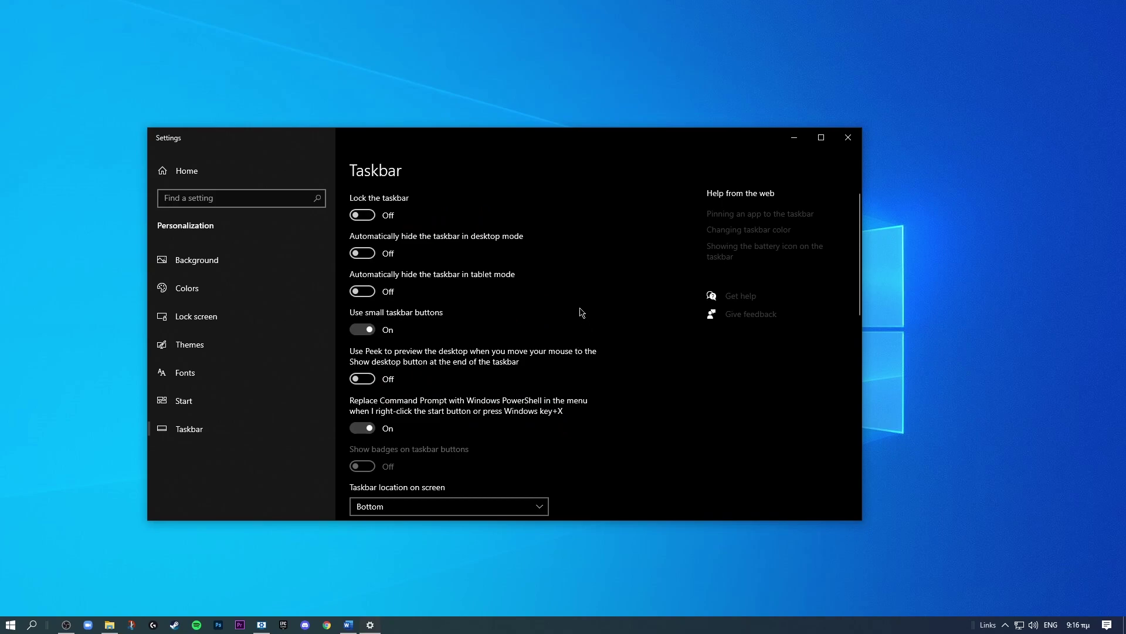
{"action": "scroll", "coordinate": [558, 311], "scroll_direction": "down", "scroll_amount": 3}
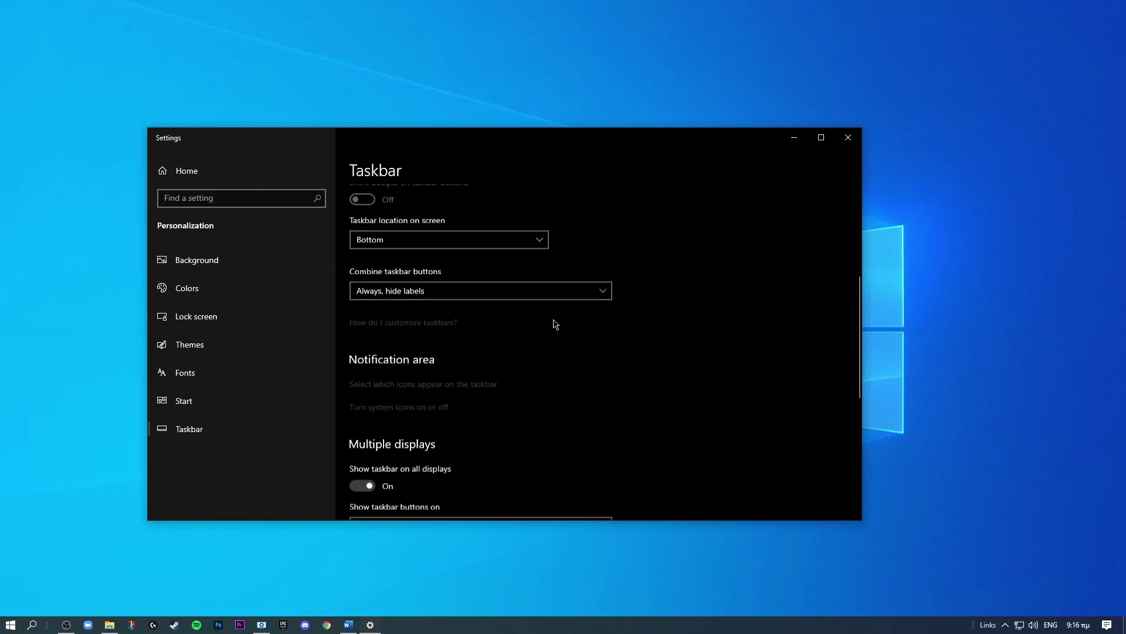
{"action": "scroll", "coordinate": [555, 324], "scroll_direction": "down", "scroll_amount": 1}
{"action": "left_click", "coordinate": [446, 269]}
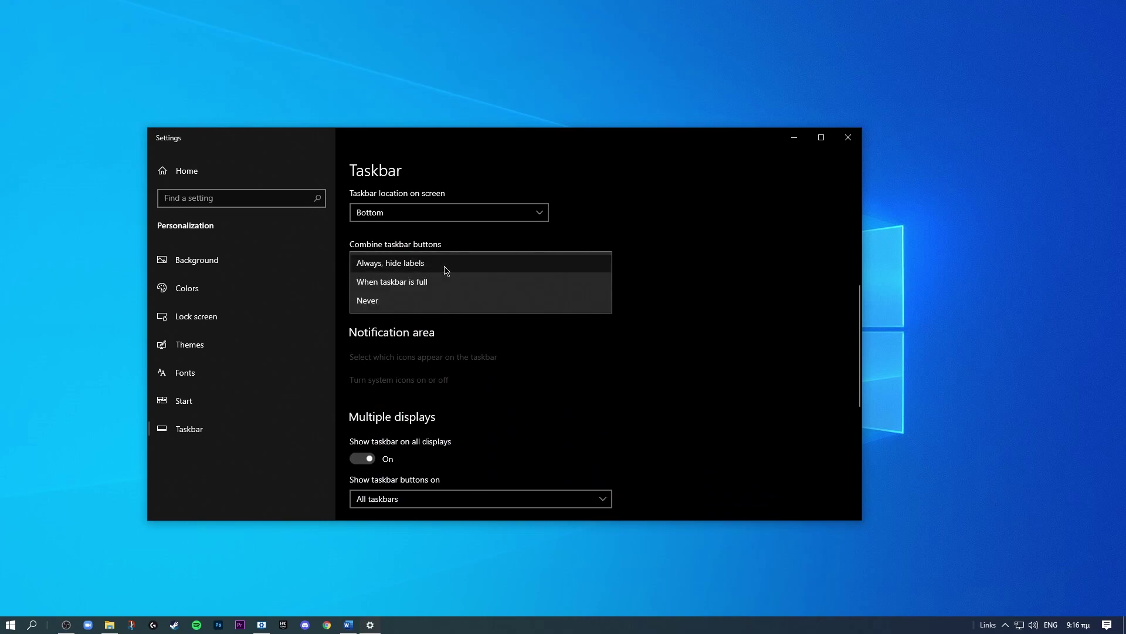
{"action": "left_click", "coordinate": [422, 263]}
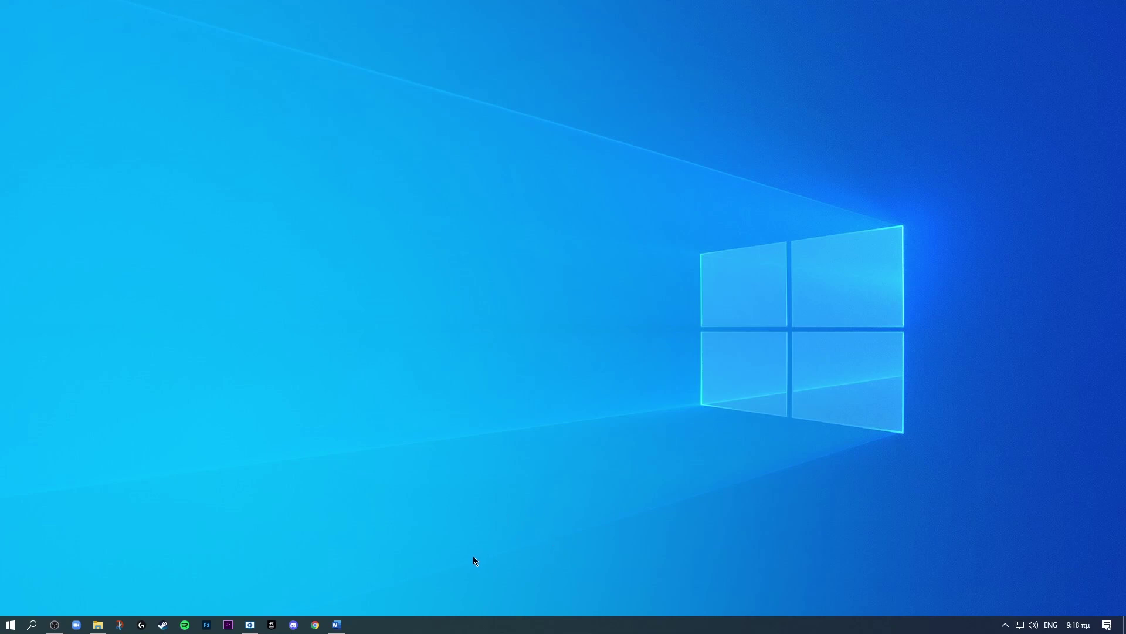
- Enable Toolbars > Links from the taskbar menu, then dismiss the reopened menu
{"action": "right_click", "coordinate": [503, 626]}
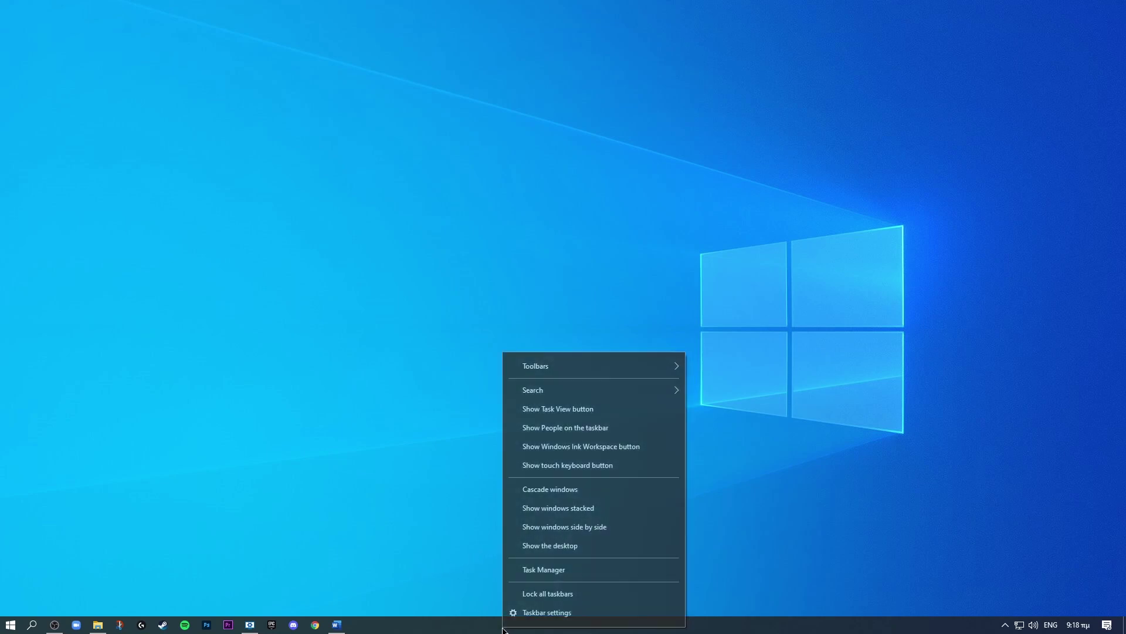
{"action": "mouse_move", "coordinate": [584, 376]}
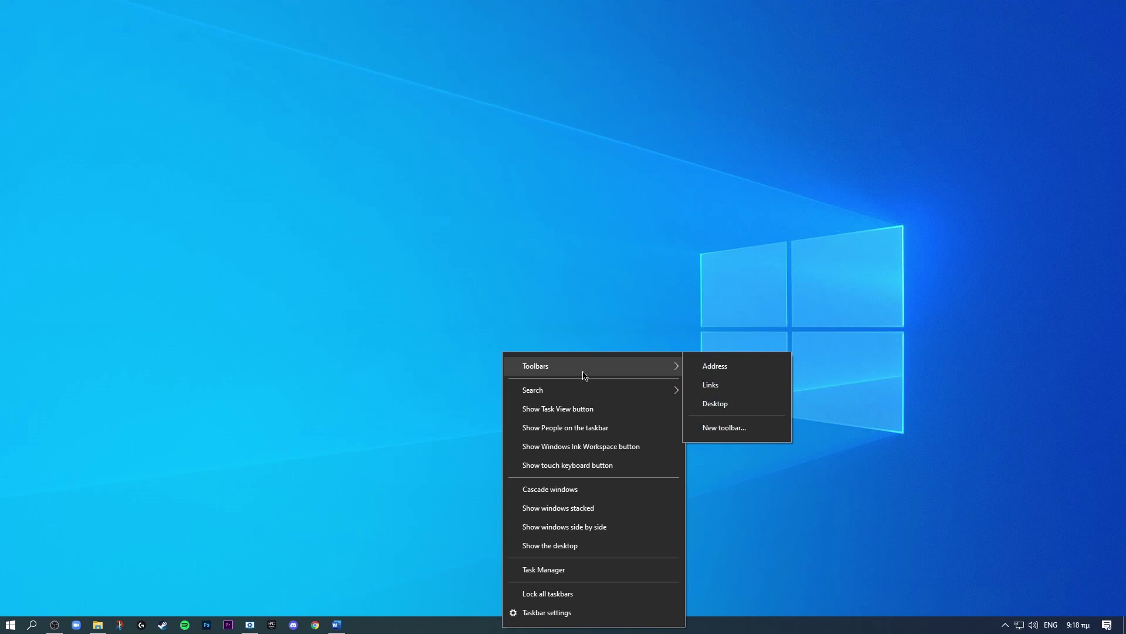
{"action": "left_click", "coordinate": [714, 389]}
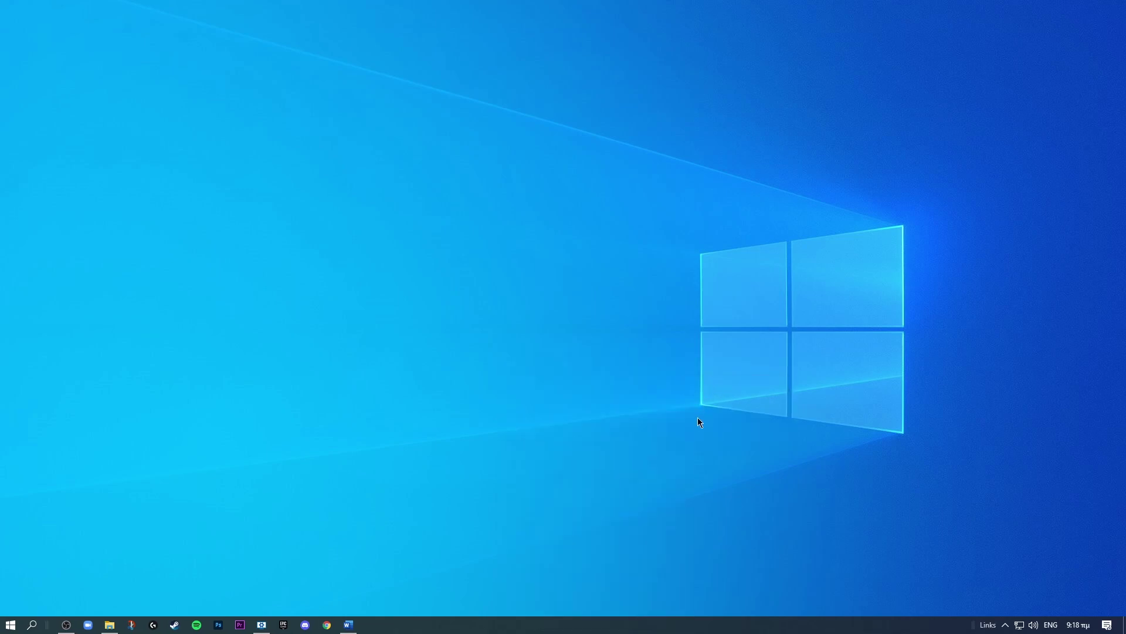
{"action": "right_click", "coordinate": [596, 619]}
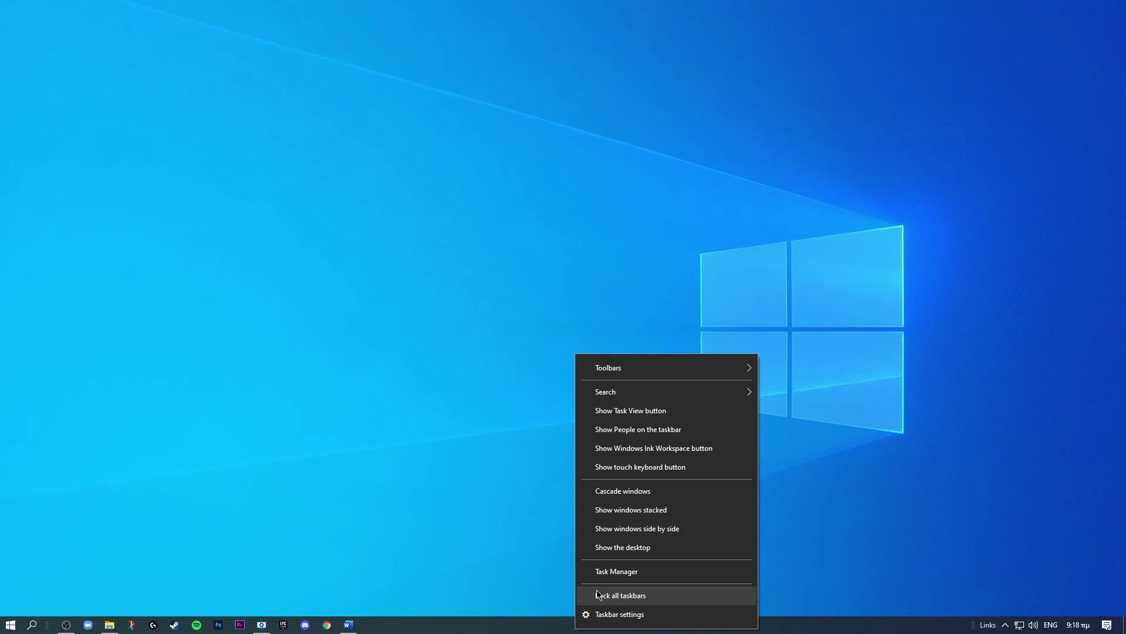
{"action": "left_click", "coordinate": [526, 628]}
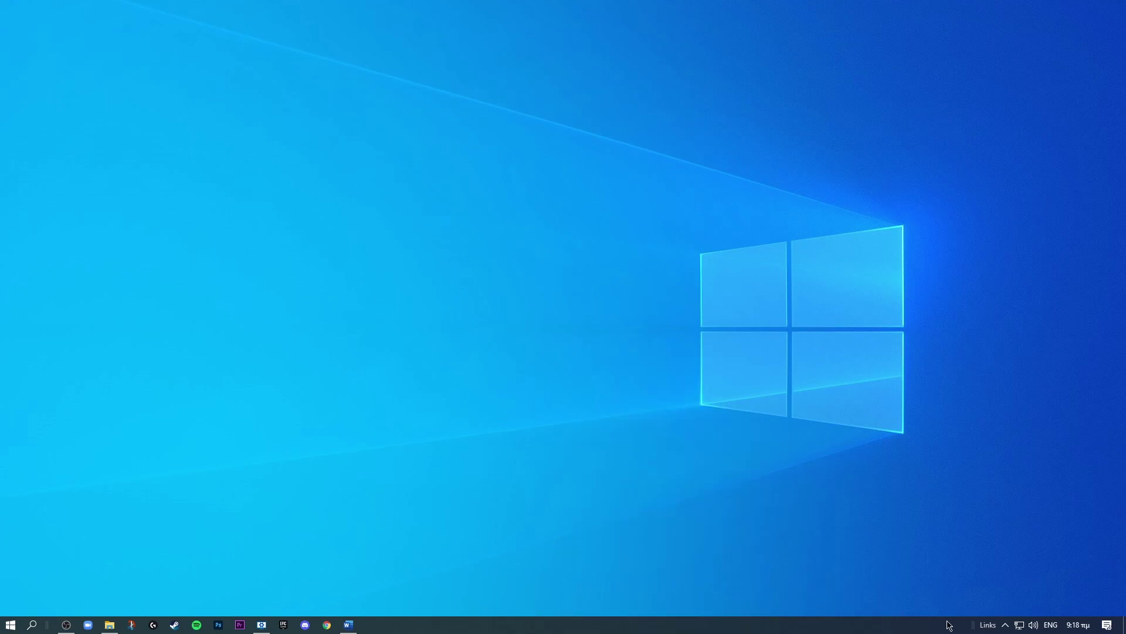
- Drag the Links toolbar to the taskbar's far left and slide the app icons to the centre
{"action": "left_click_drag", "start_coordinate": [974, 624], "coordinate": [29, 628]}
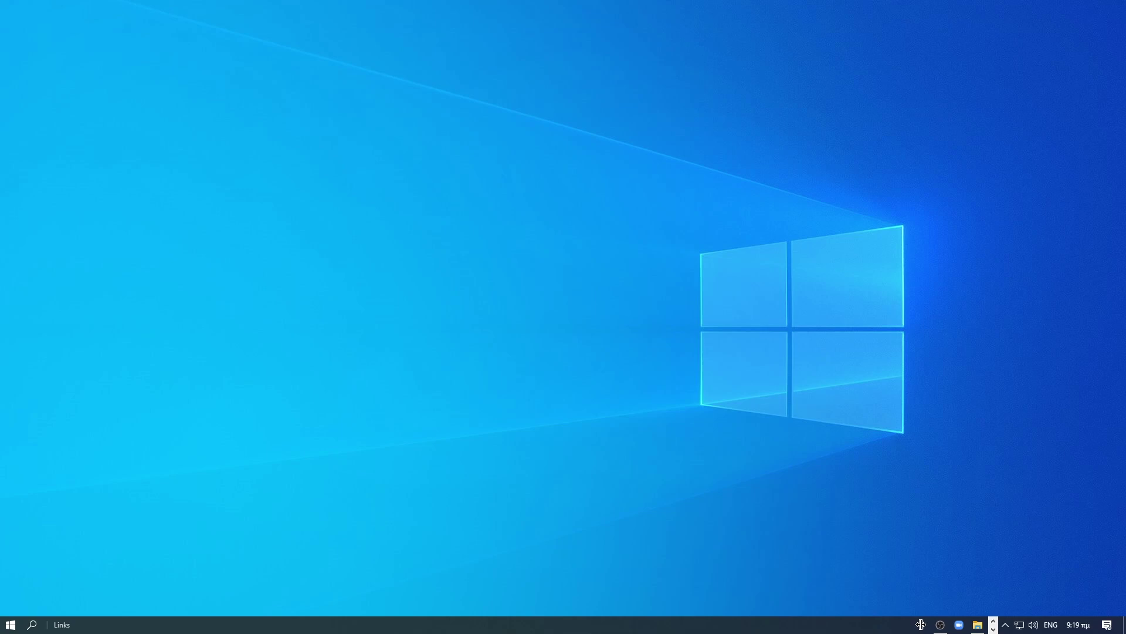
{"action": "left_click_drag", "start_coordinate": [922, 624], "coordinate": [404, 629]}
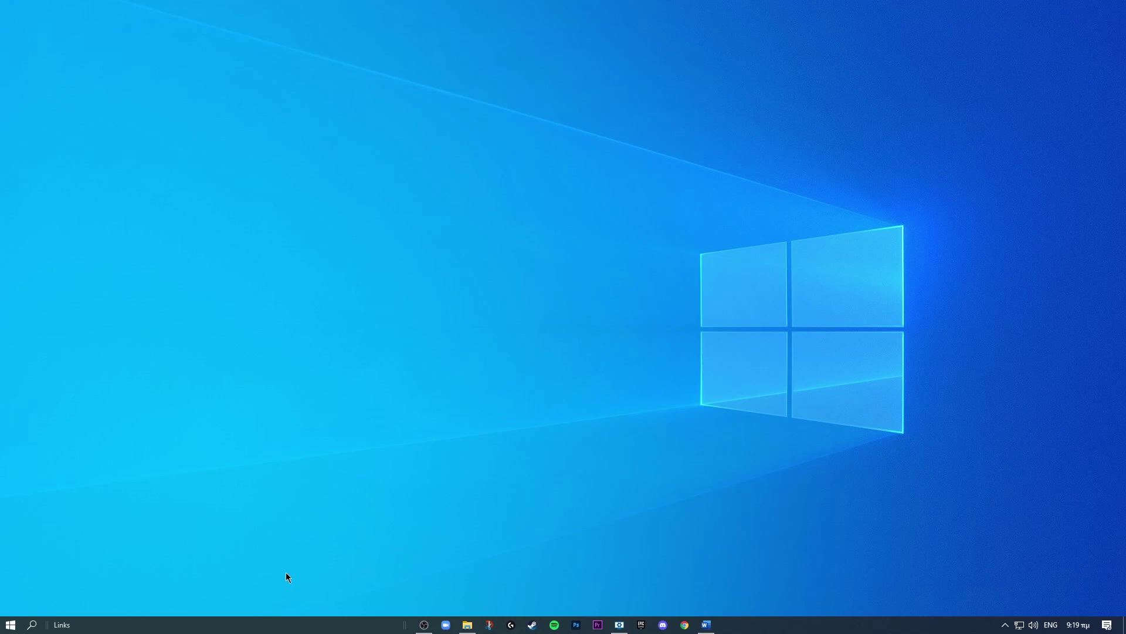
- Uncheck Show Text and Show title on the Links toolbar, then lock all taskbars
{"action": "right_click", "coordinate": [277, 626]}
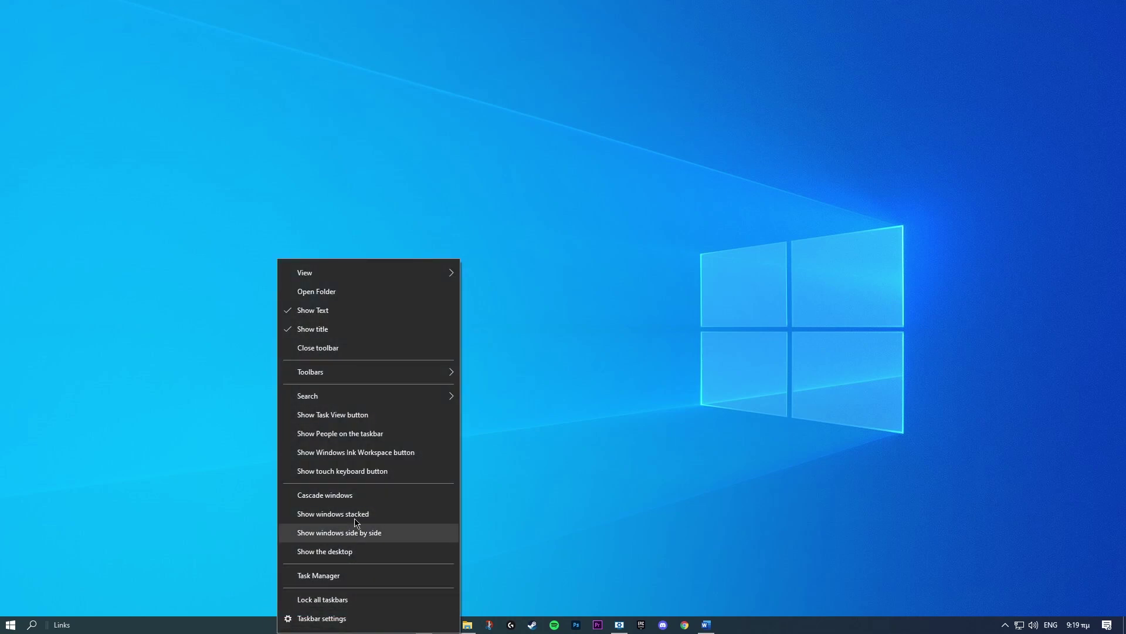
{"action": "left_click", "coordinate": [328, 317]}
{"action": "right_click", "coordinate": [350, 624]}
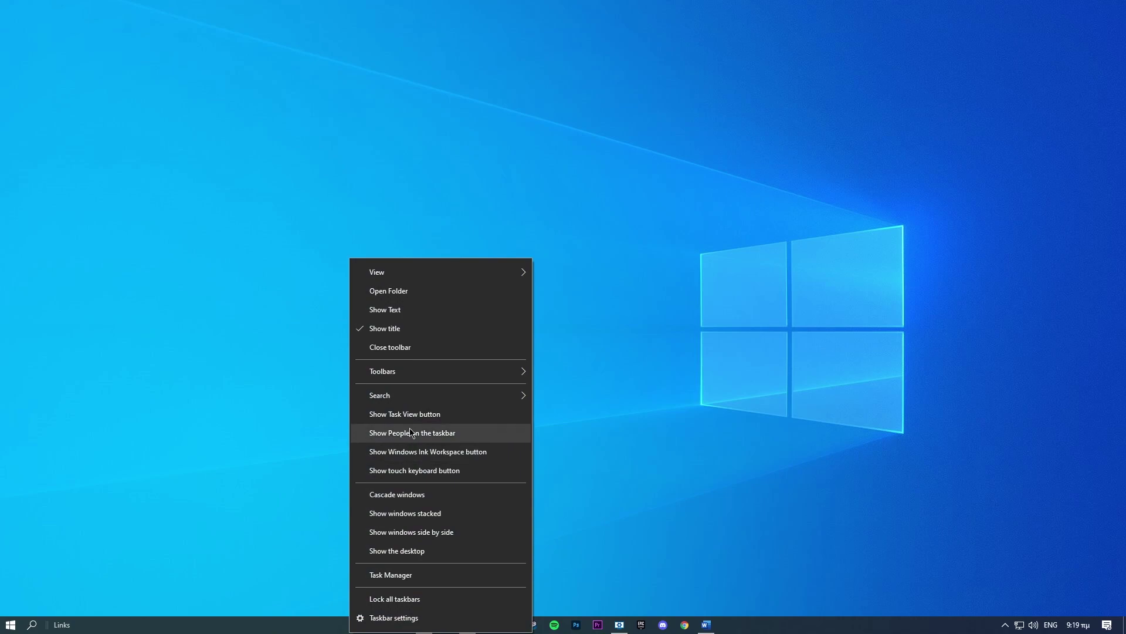
{"action": "left_click", "coordinate": [375, 332]}
{"action": "right_click", "coordinate": [269, 624]}
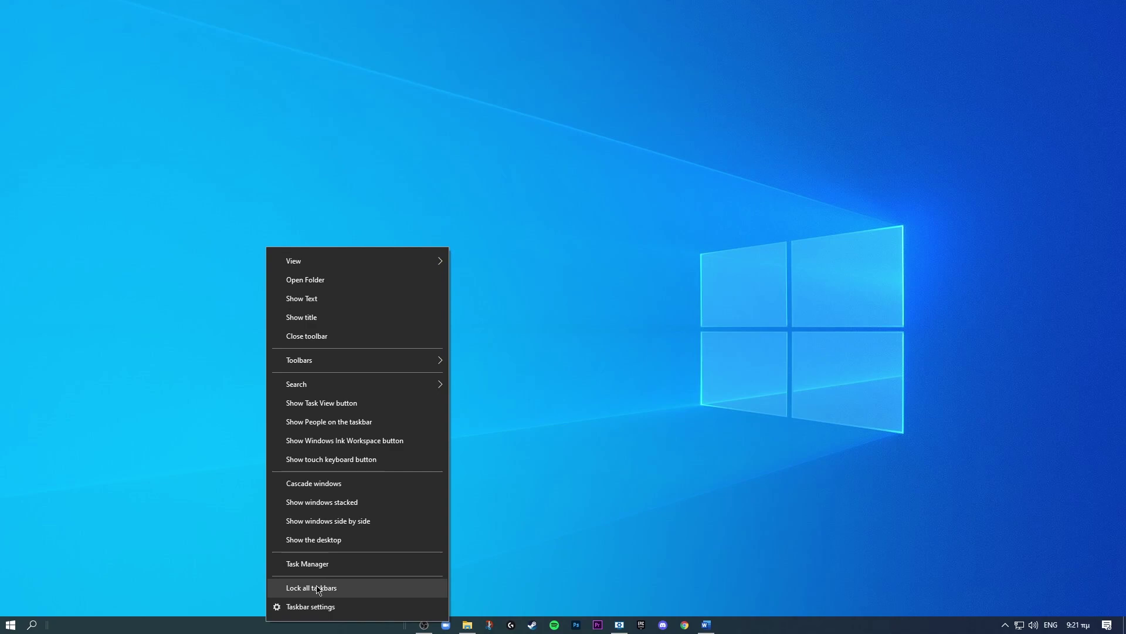
{"action": "left_click", "coordinate": [316, 588]}
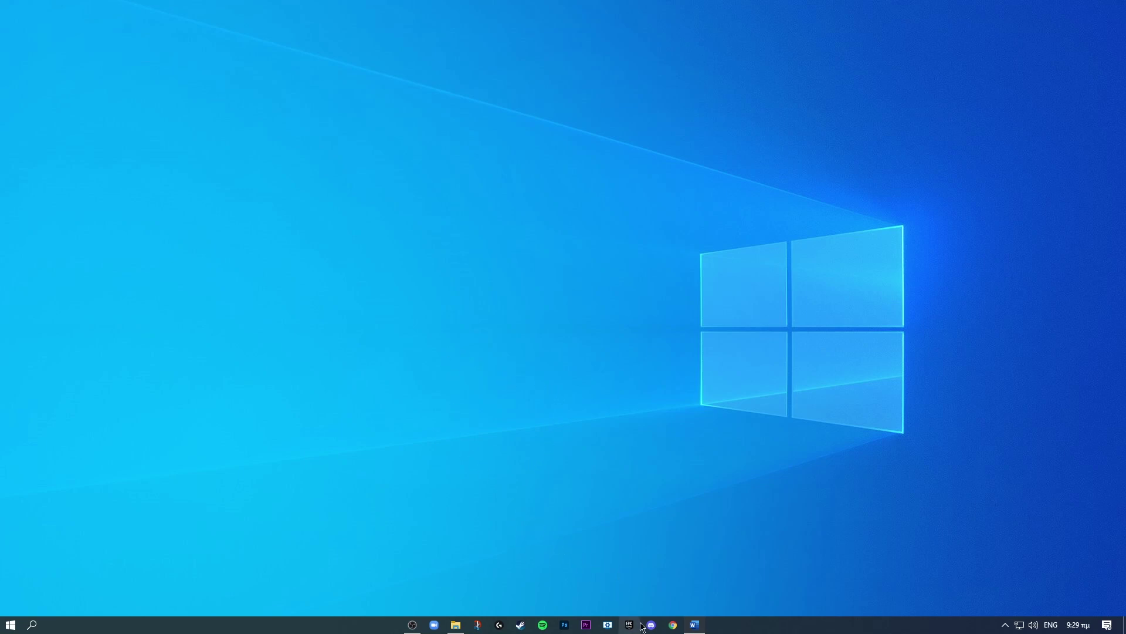
- Open Wallpaper Engine and apply the firewatch scene from the Installed grid
{"action": "left_click", "coordinate": [608, 624]}
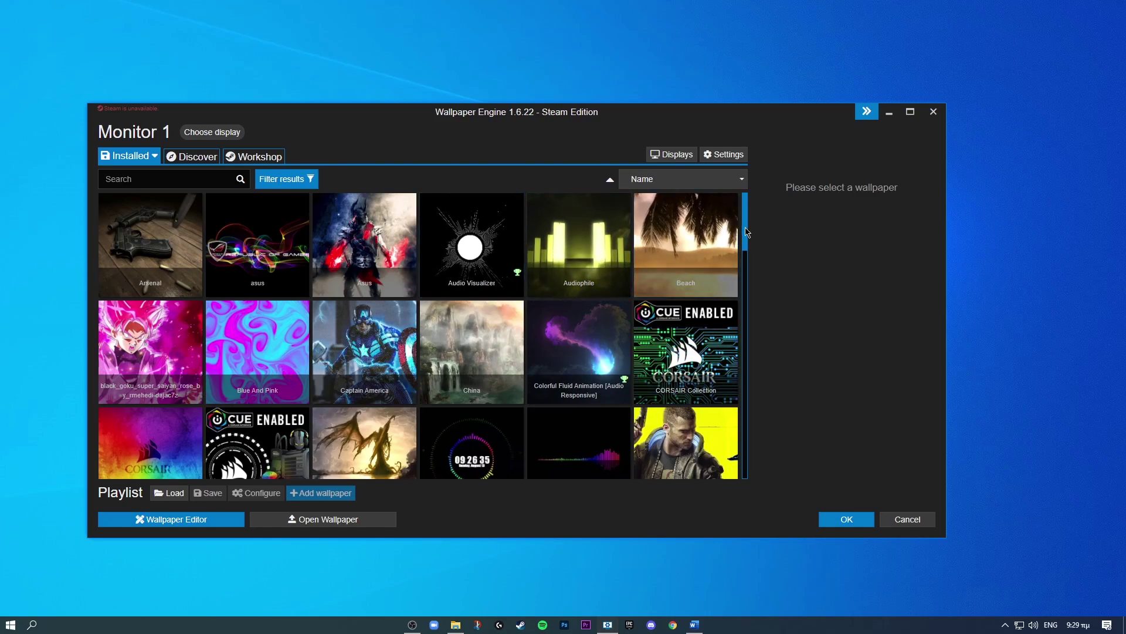
{"action": "left_click_drag", "start_coordinate": [747, 232], "coordinate": [747, 315]}
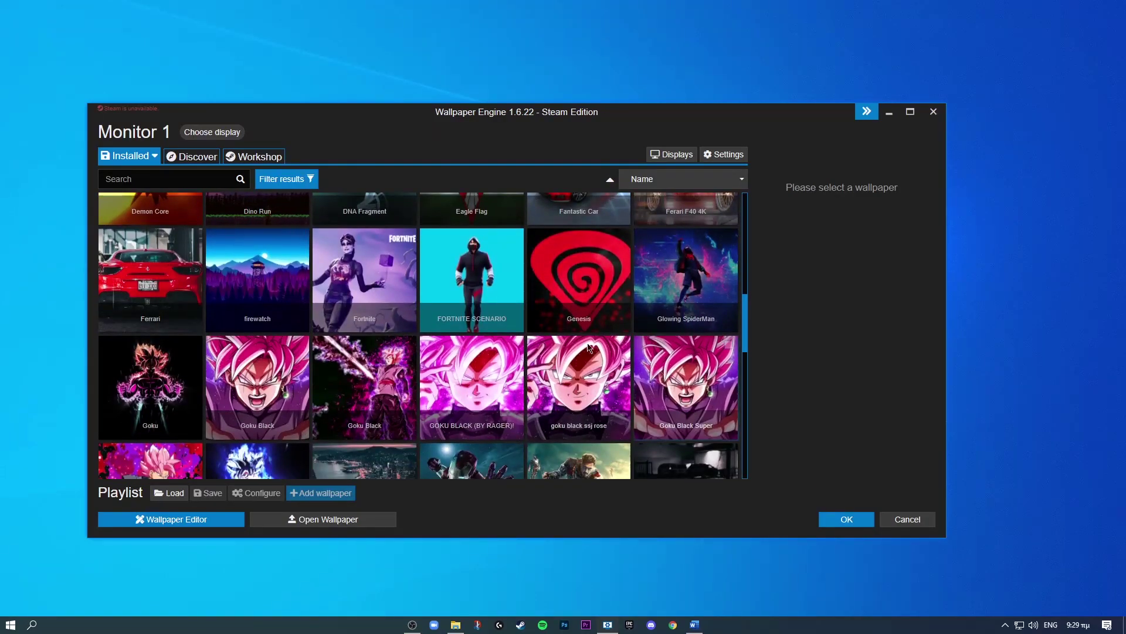
{"action": "left_click", "coordinate": [279, 289]}
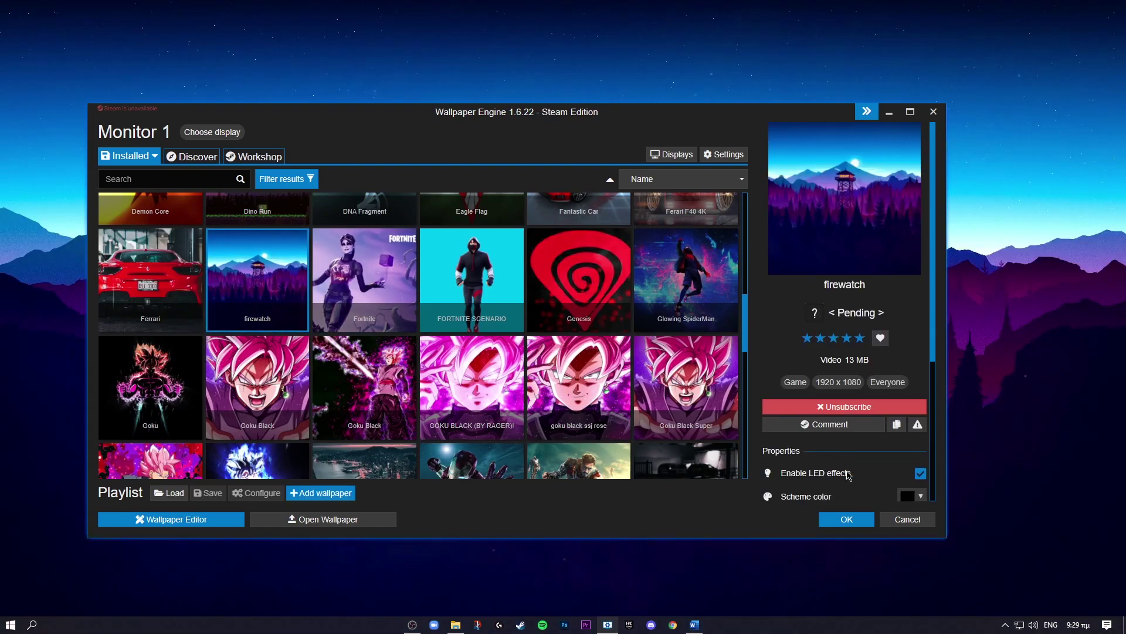
- Confirm the Firewatch wallpaper and close Wallpaper Engine to show the finished desktop
{"action": "left_click", "coordinate": [848, 520]}
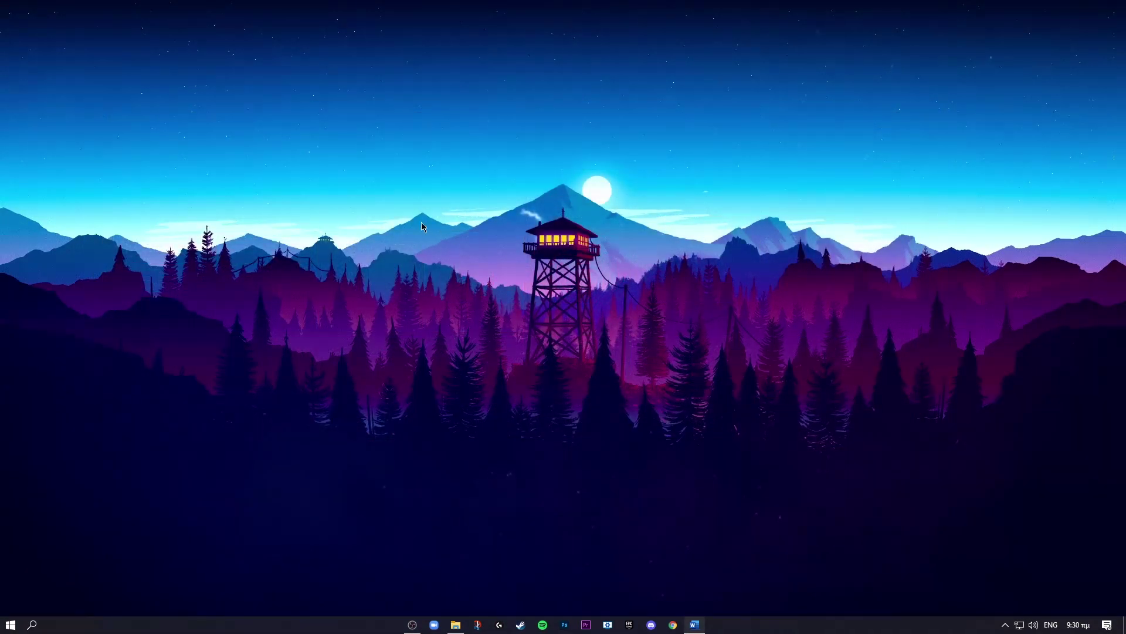